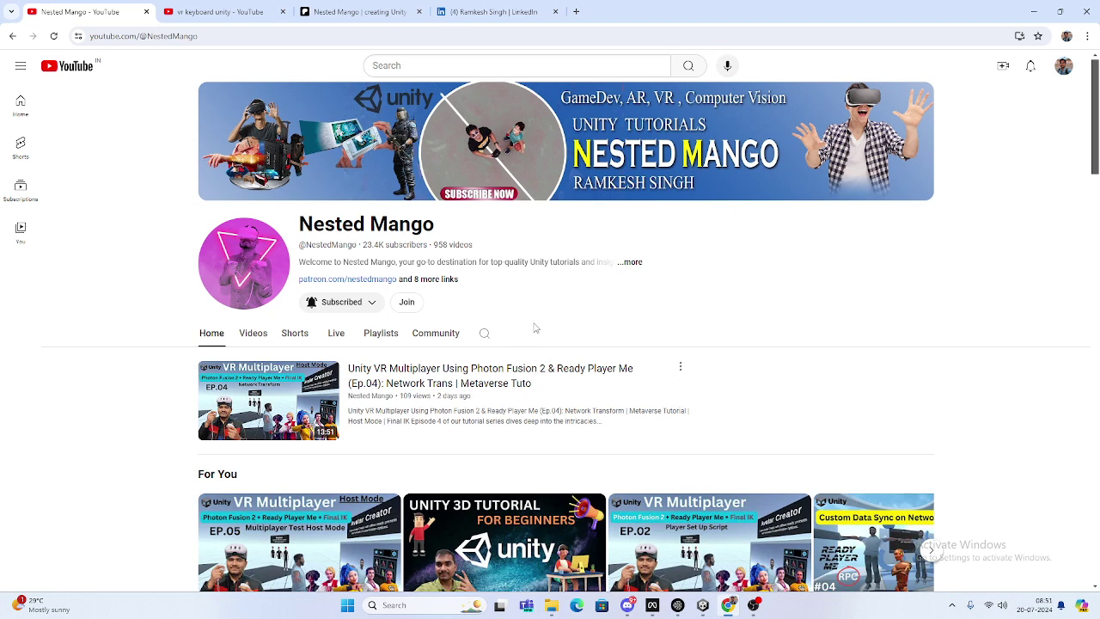
Look over the Nested Mango YouTube channel page and review the open YouTube search results for "vr keyboard unity".
scroll(533, 328, "down", 1)
scroll(533, 328, "up", 1)
left_click(249, 17)
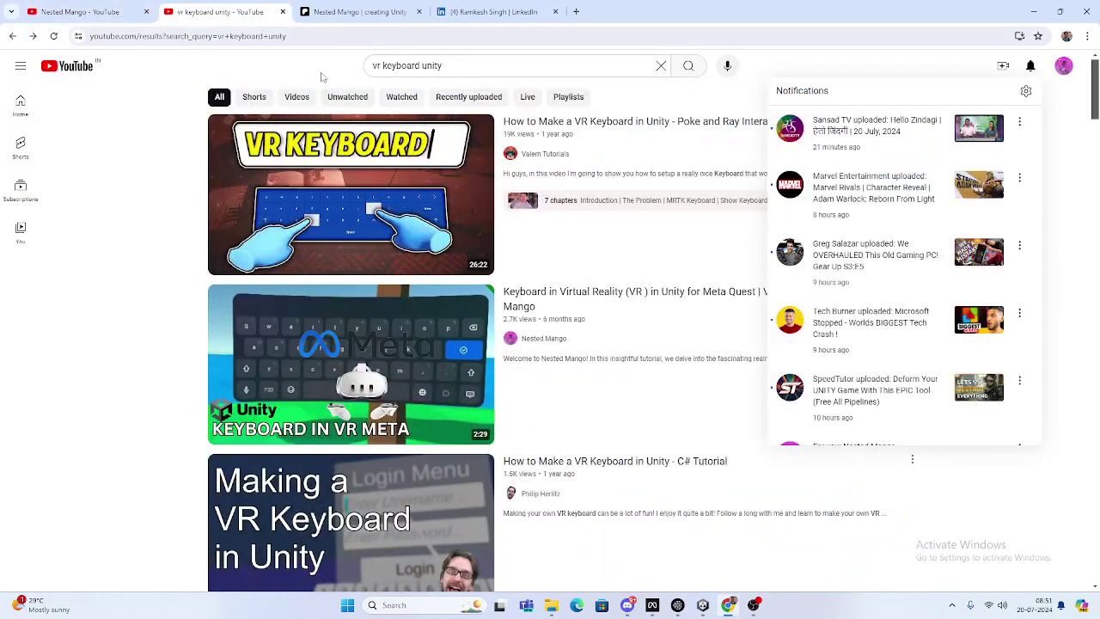
left_click(47, 307)
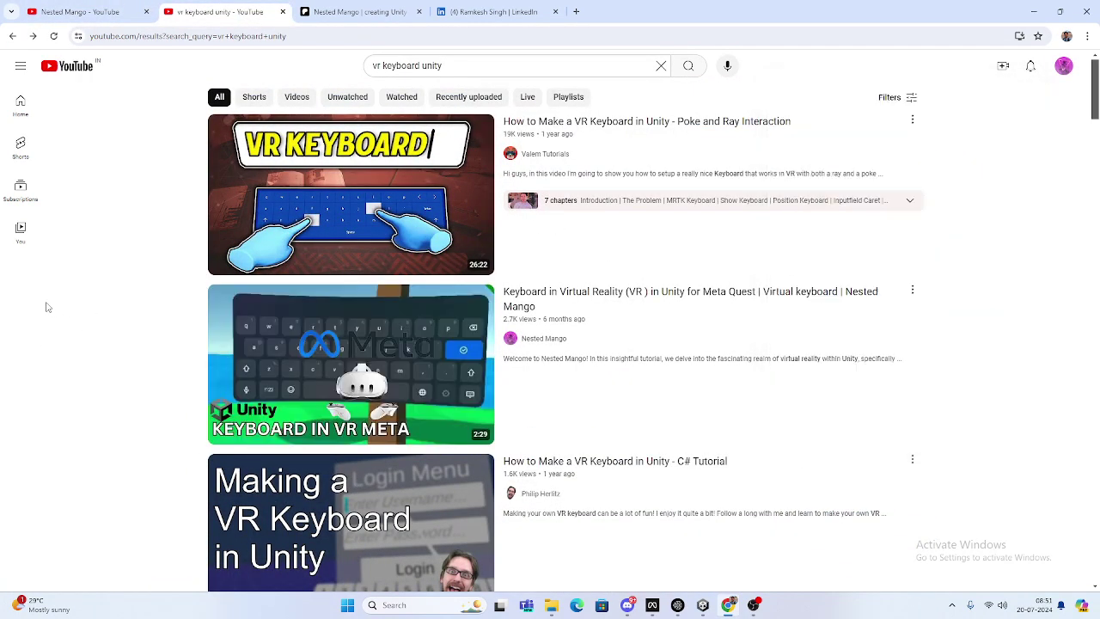
mouse_move(614, 306)
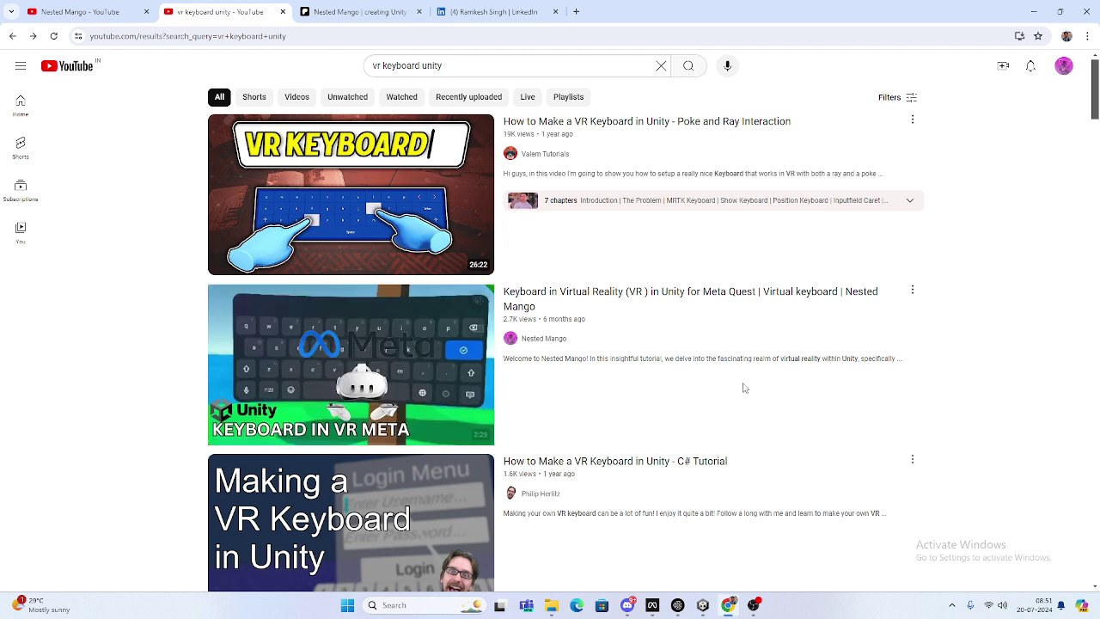
mouse_move(785, 330)
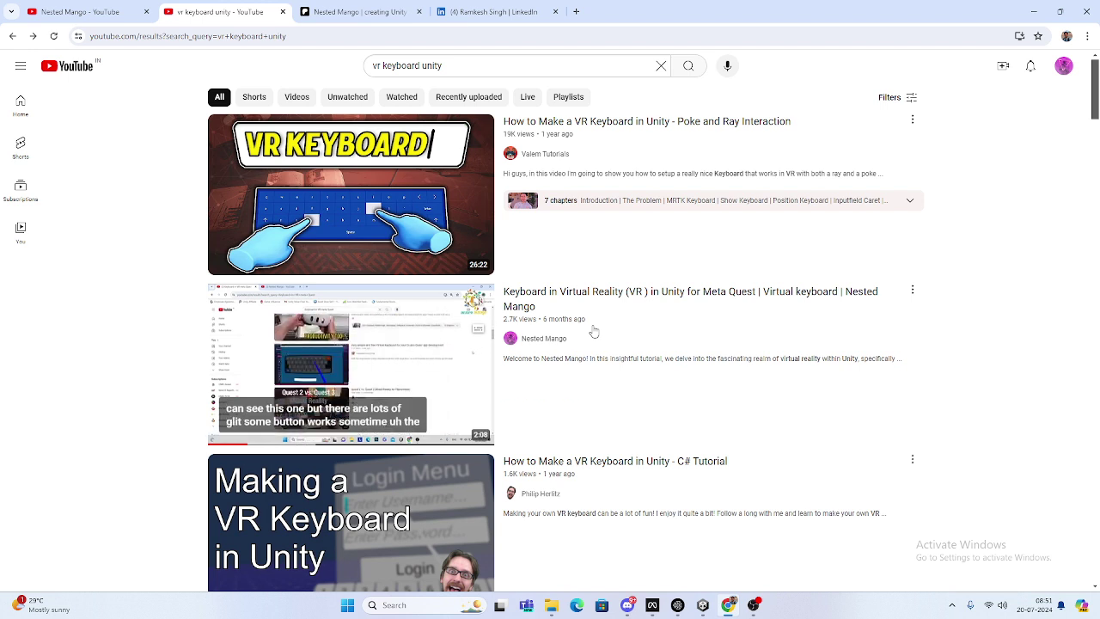
Browse the Nested Mango channel page and its Patreon shop products, ending on the LinkedIn profile page.
left_click(119, 8)
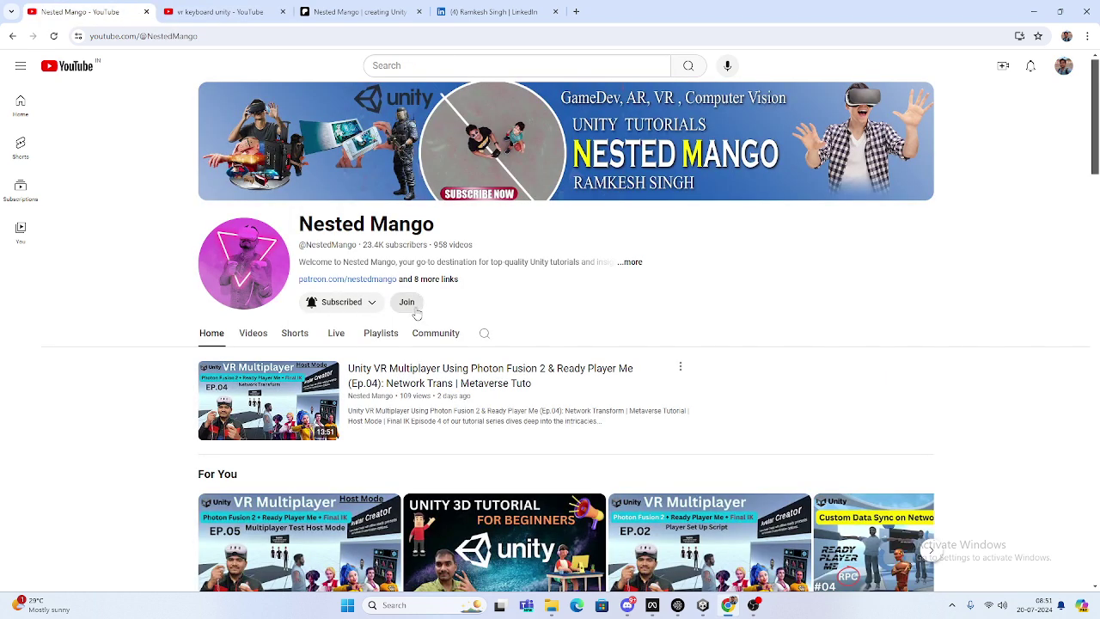
left_click(361, 12)
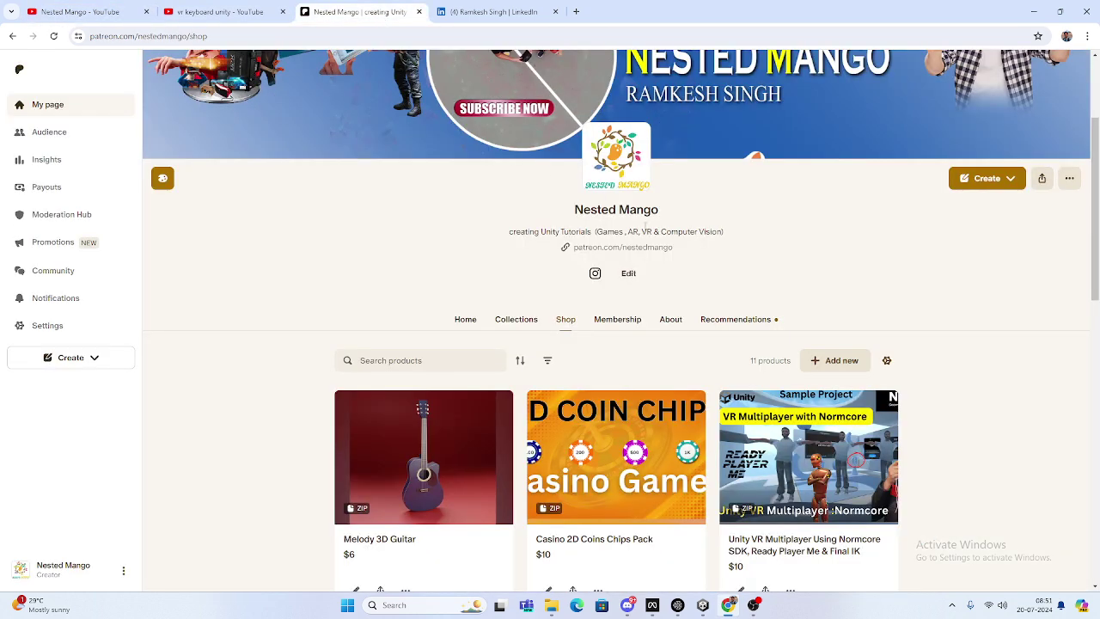
scroll(623, 323, "down", 2)
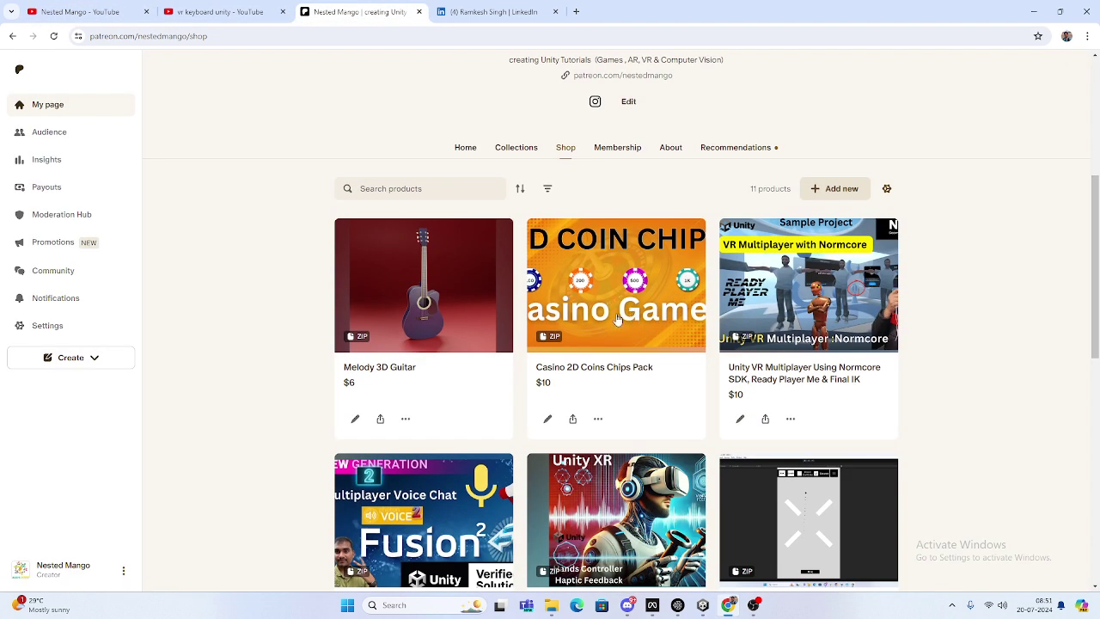
scroll(632, 293, "up", 2)
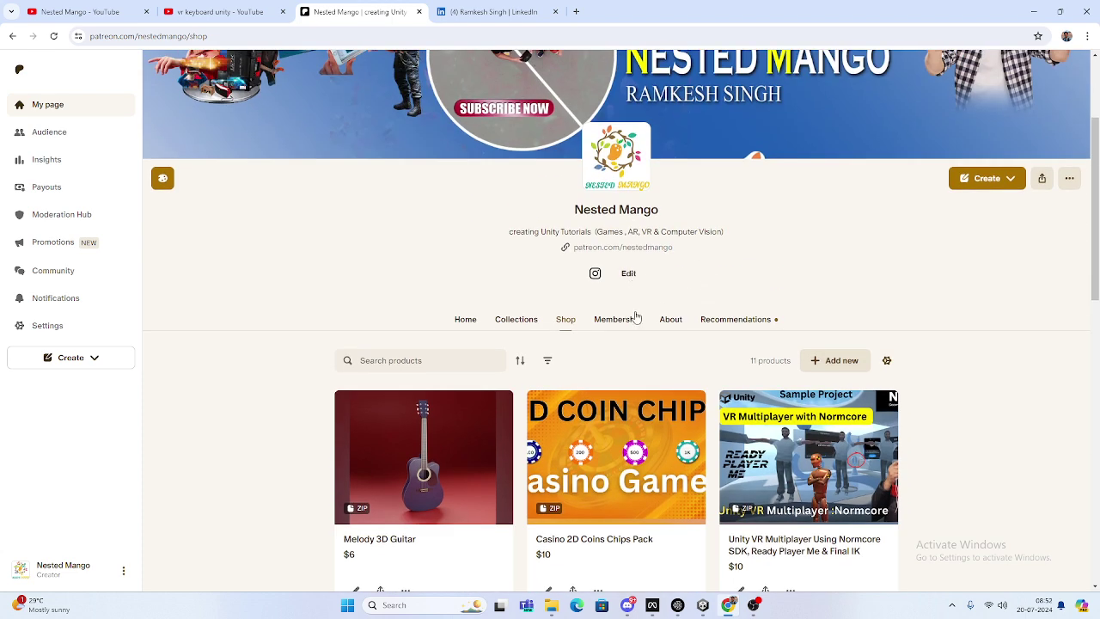
scroll(653, 320, "down", 3)
left_click(494, 12)
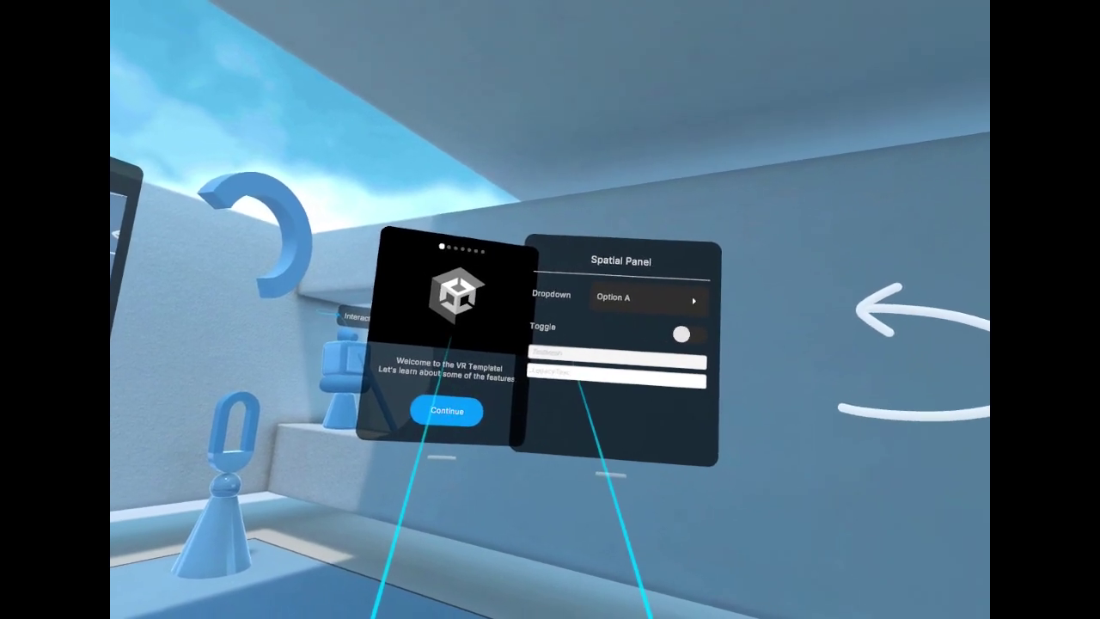
Try to enter the sample text "fgdgffhdddh fgjg" in the Spatial Panel's Legacy Text field with the VR keyboard.
left_click(577, 379)
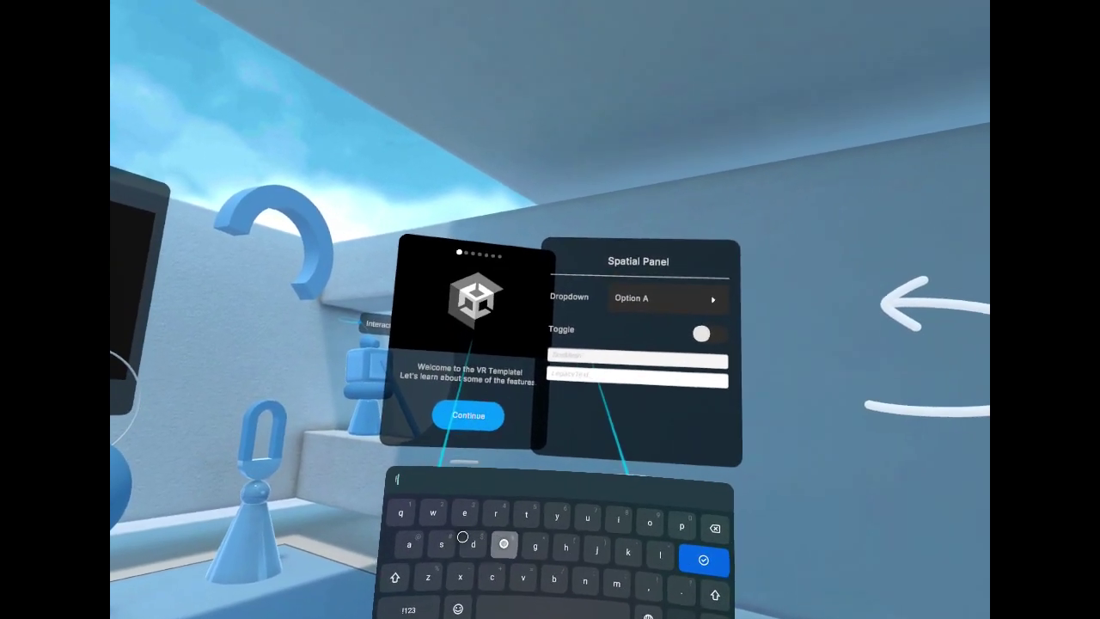
type("fgdgfffxddh fgjg")
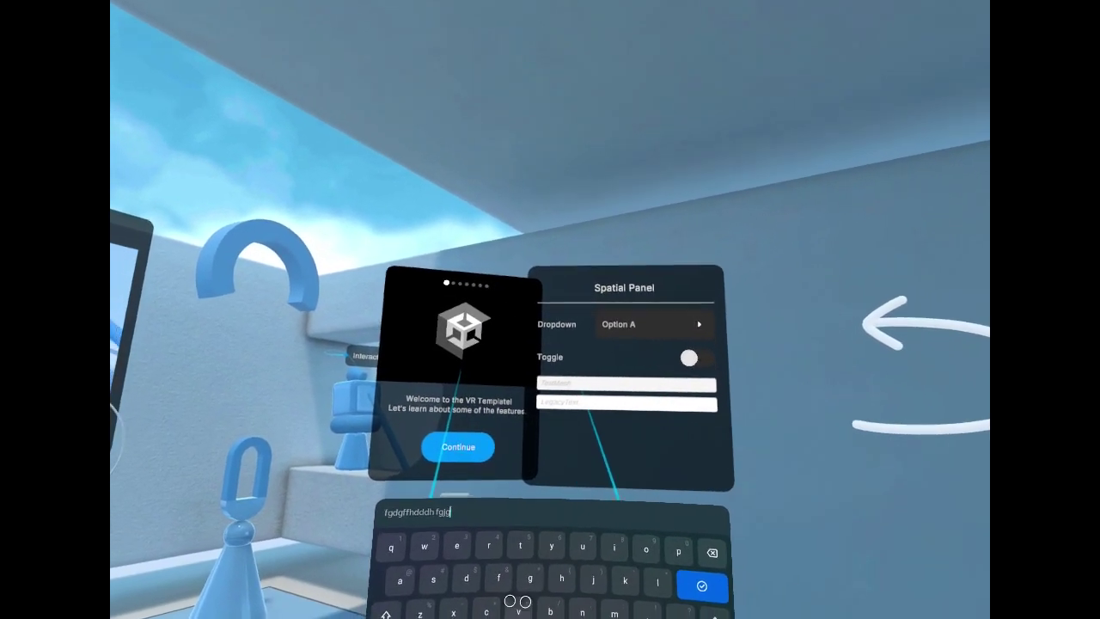
left_click(569, 408)
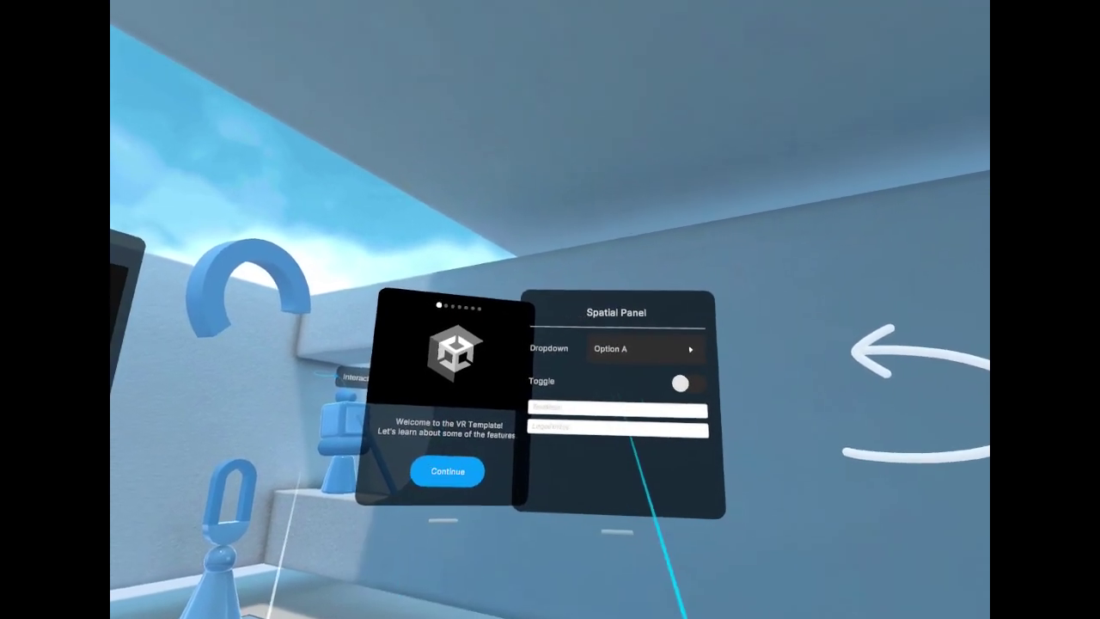
Enter "fvbvf" in the Spatial Panel's Legacy Text field with the VR keyboard, and enter "fvgbjhbhvg" in a second round.
left_click(584, 438)
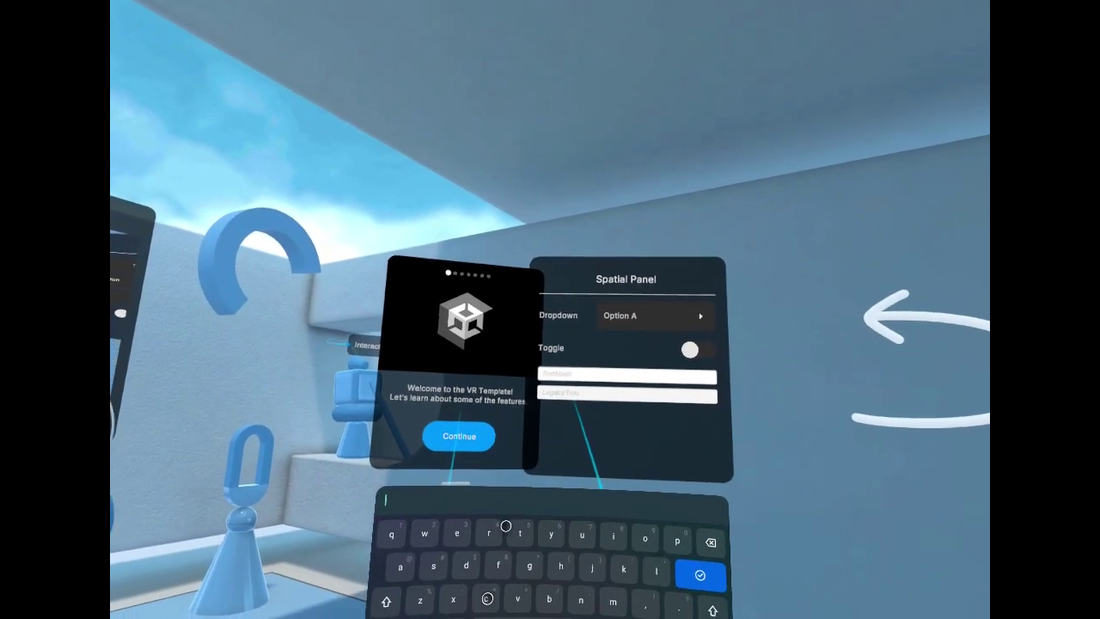
type("fvbvf")
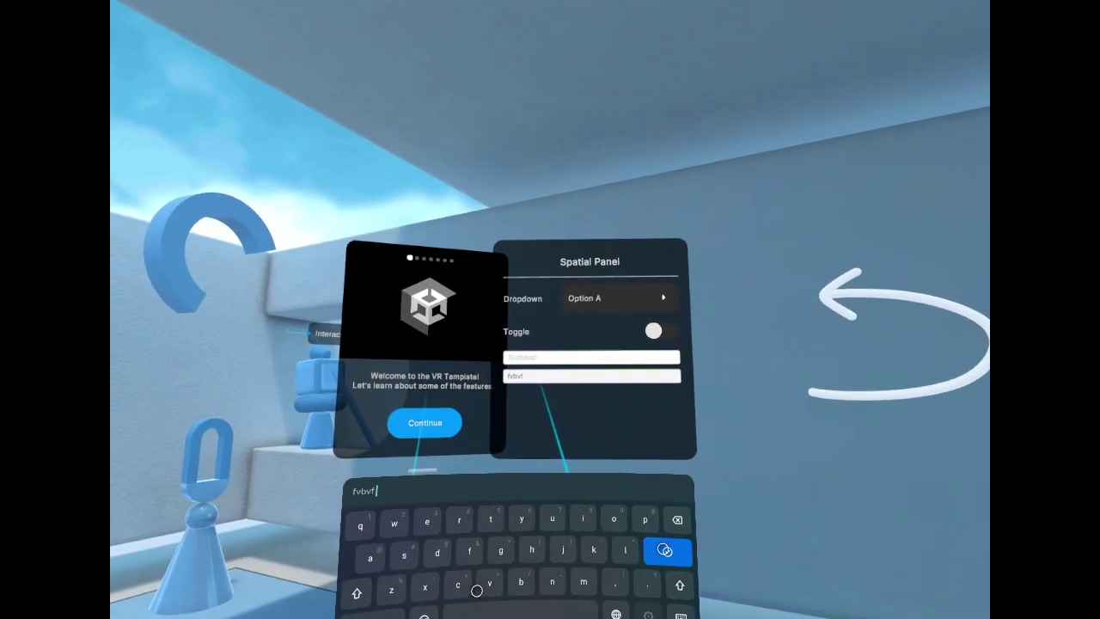
left_click(675, 551)
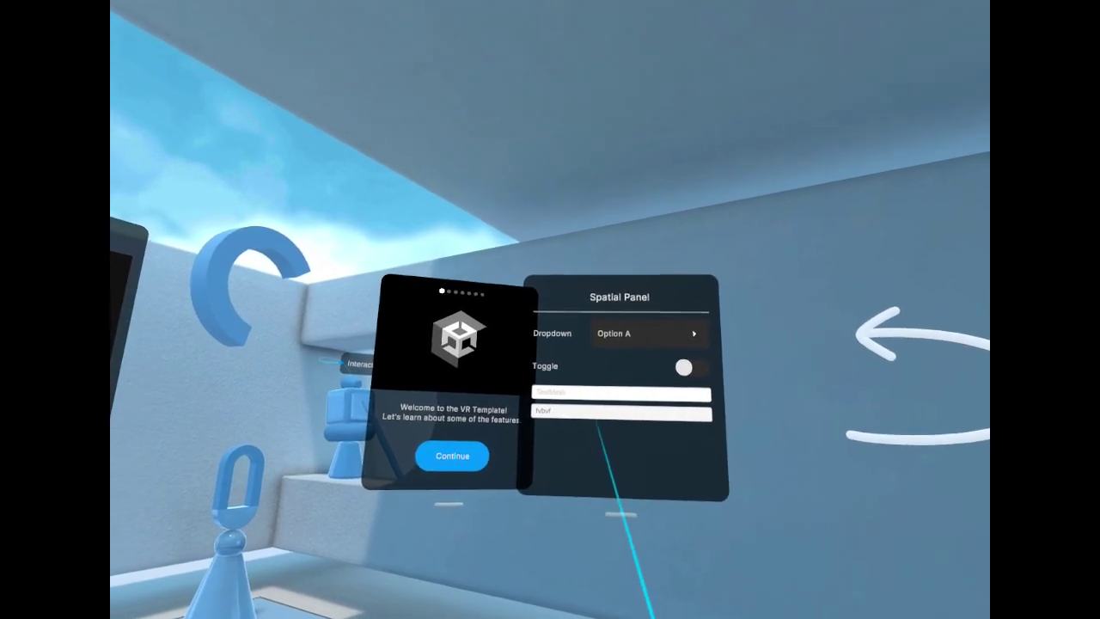
left_click(601, 417)
type("fvgbjhbhvg")
left_click(707, 582)
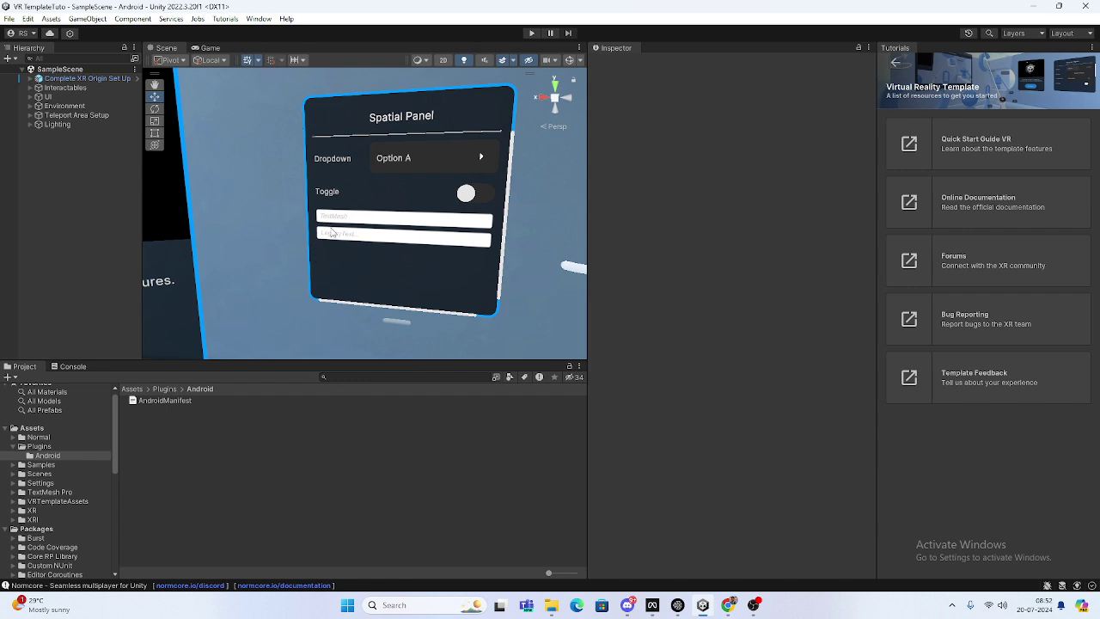
Switch to the browser and review the YouTube search results for "vr keyboard unity" again.
key("alt+Tab")
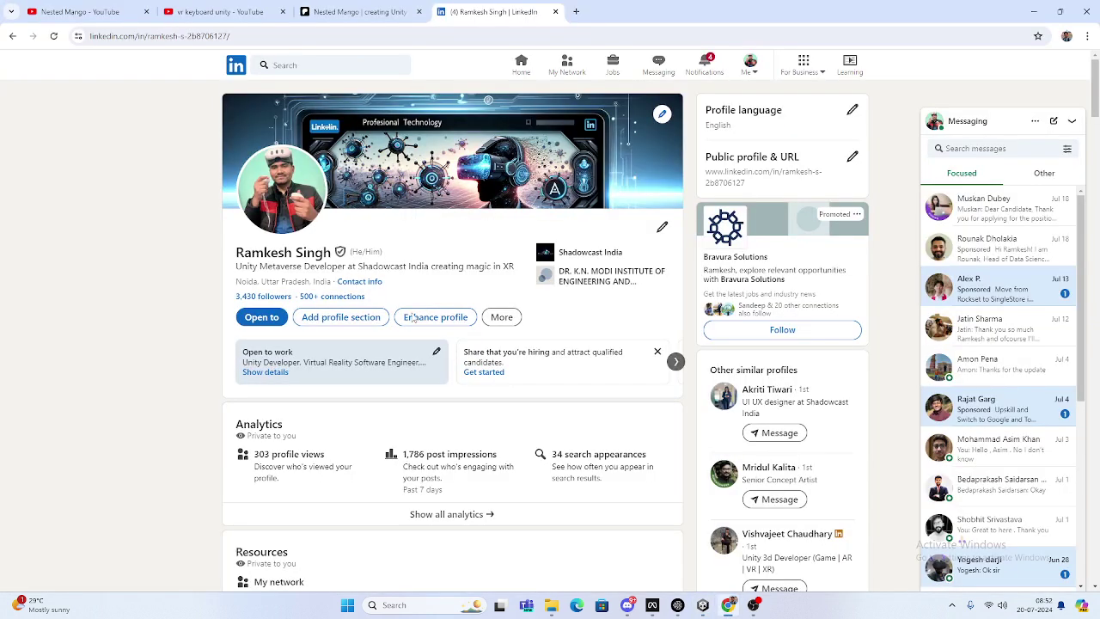
left_click(251, 11)
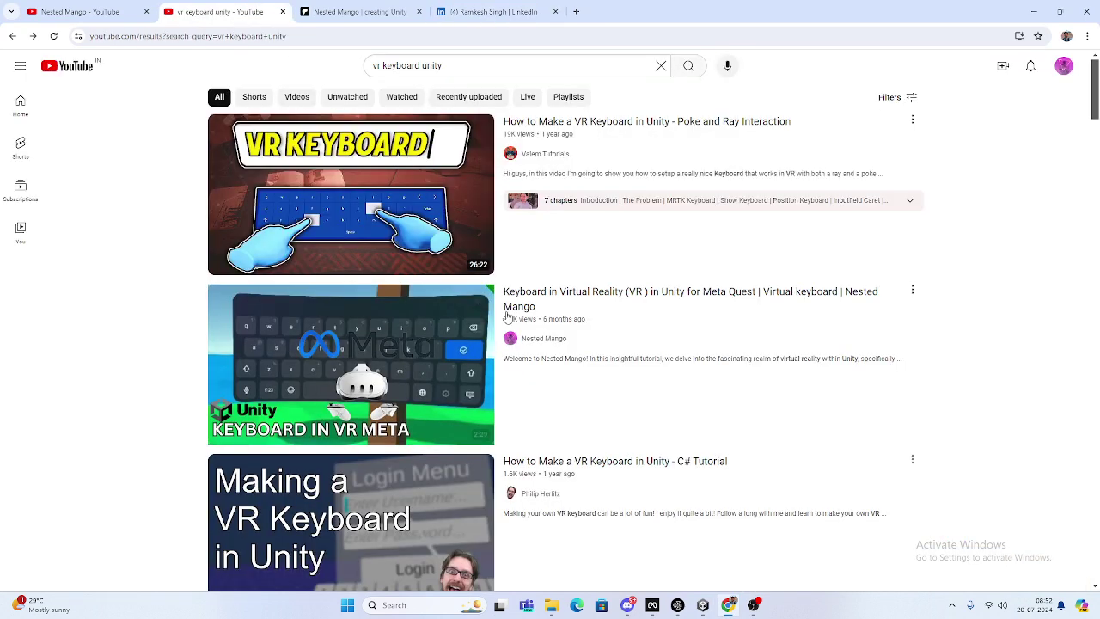
Switch to Unity and look through the available UI objects that can be created, including the Legacy ones, without adding any.
key("alt+Tab")
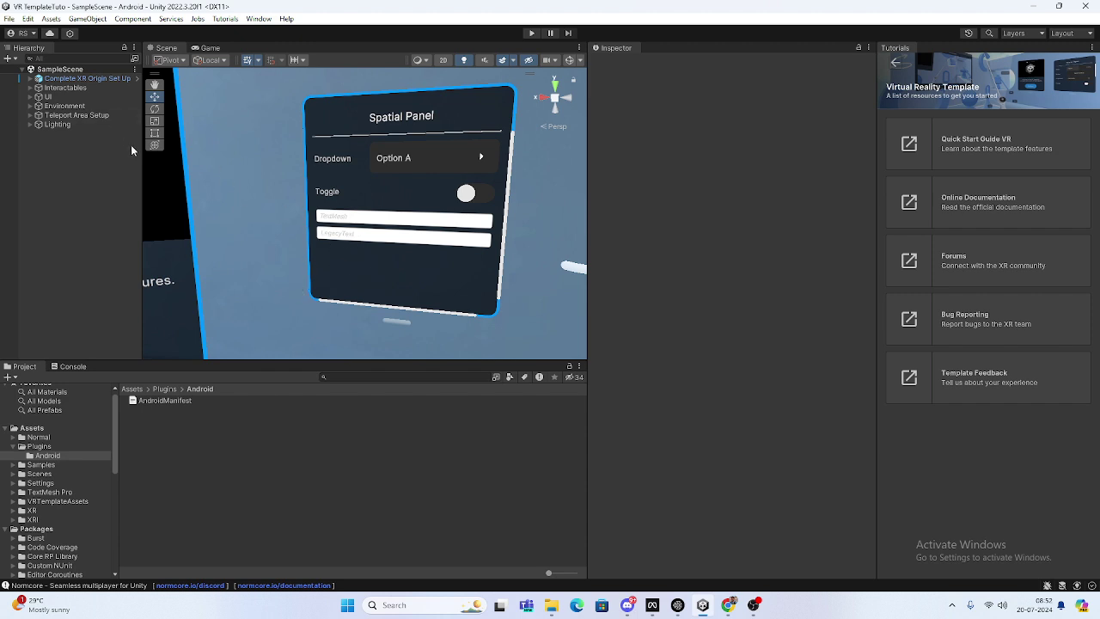
right_click(26, 156)
mouse_move(71, 406)
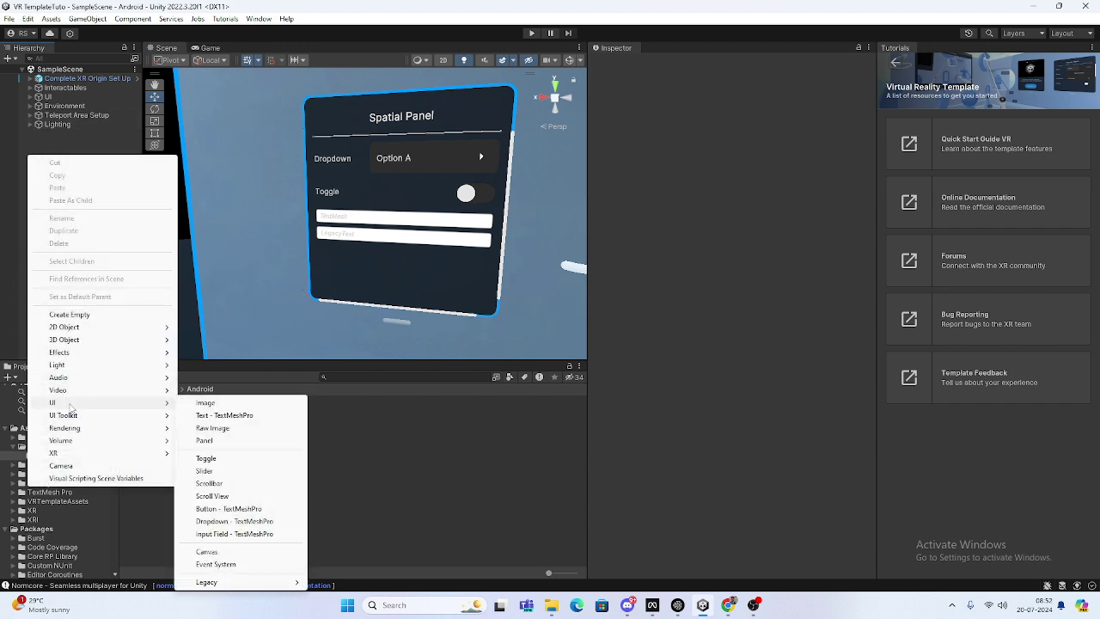
mouse_move(210, 583)
left_click(98, 142)
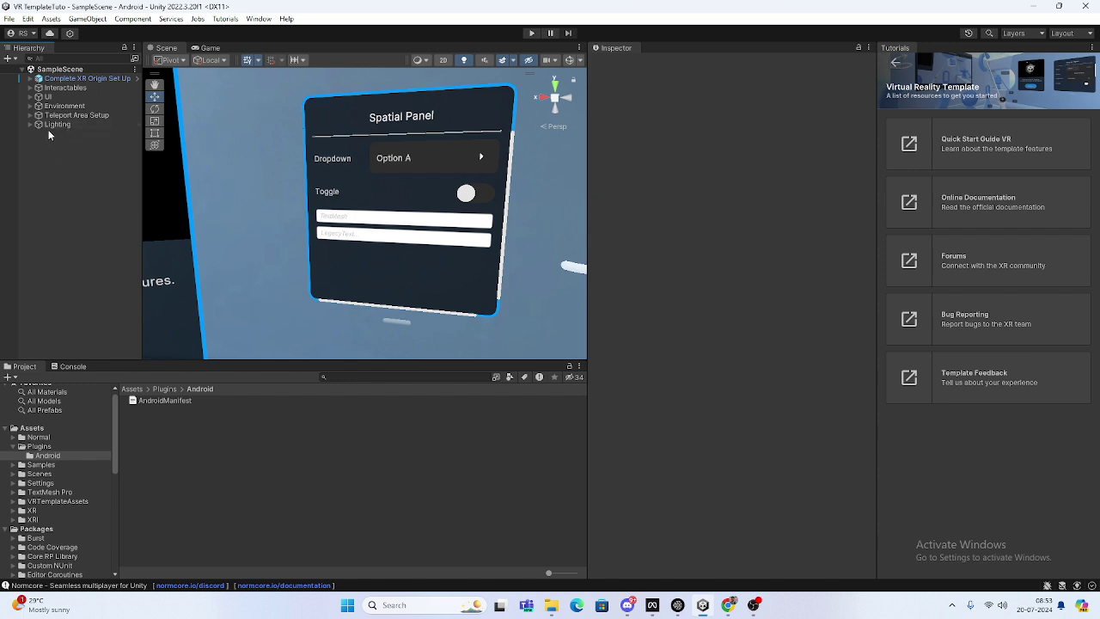
Expand the Complete XR Origin Set Up object in the scene and select it to inspect its components.
left_click(31, 78)
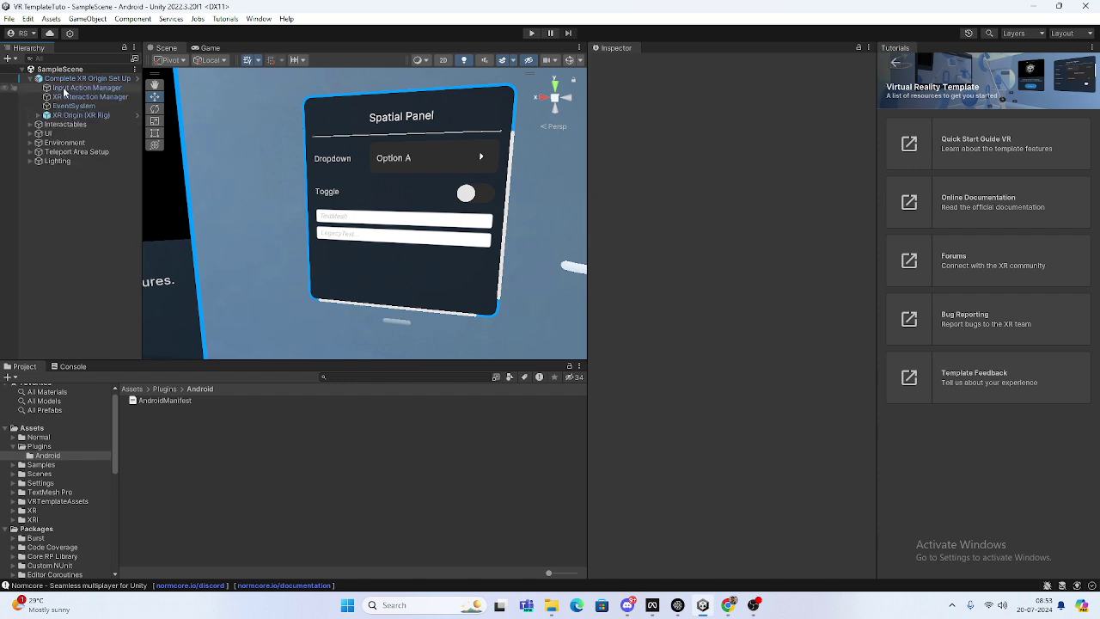
left_click(77, 78)
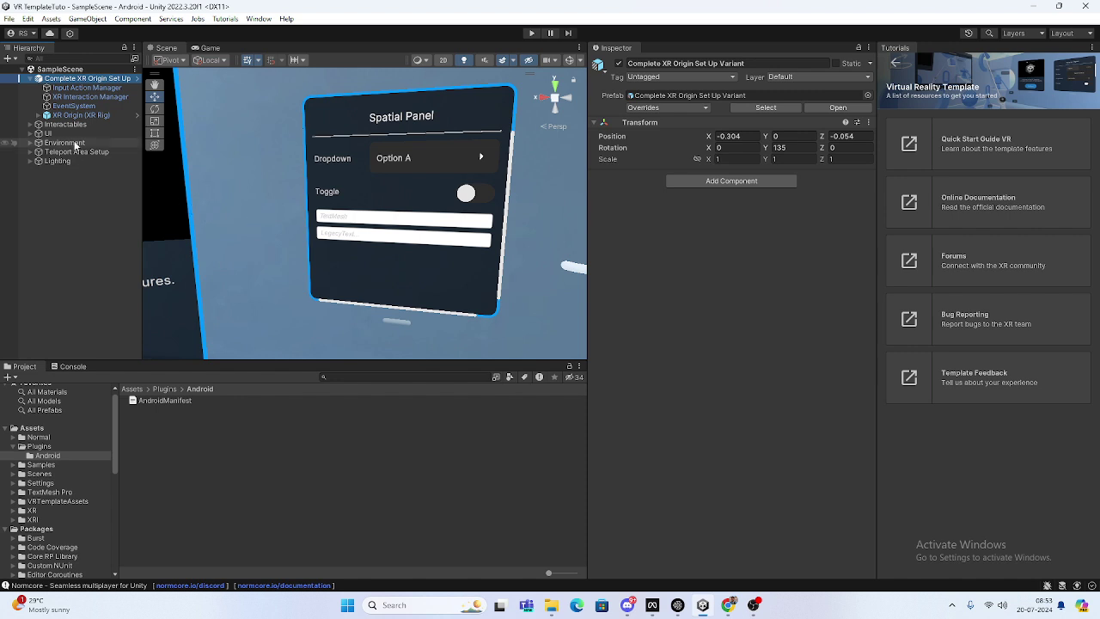
Check the Custom Main Manifest option and its AndroidManifest.xml path in the Android player's publishing settings, and close the settings windows.
left_click(8, 20)
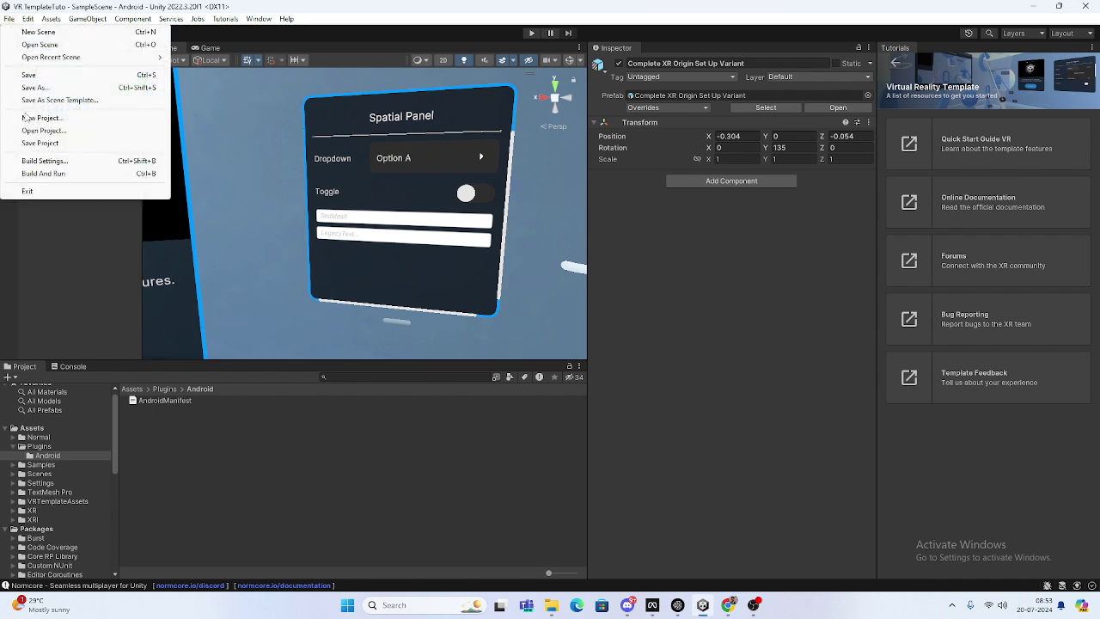
left_click(39, 161)
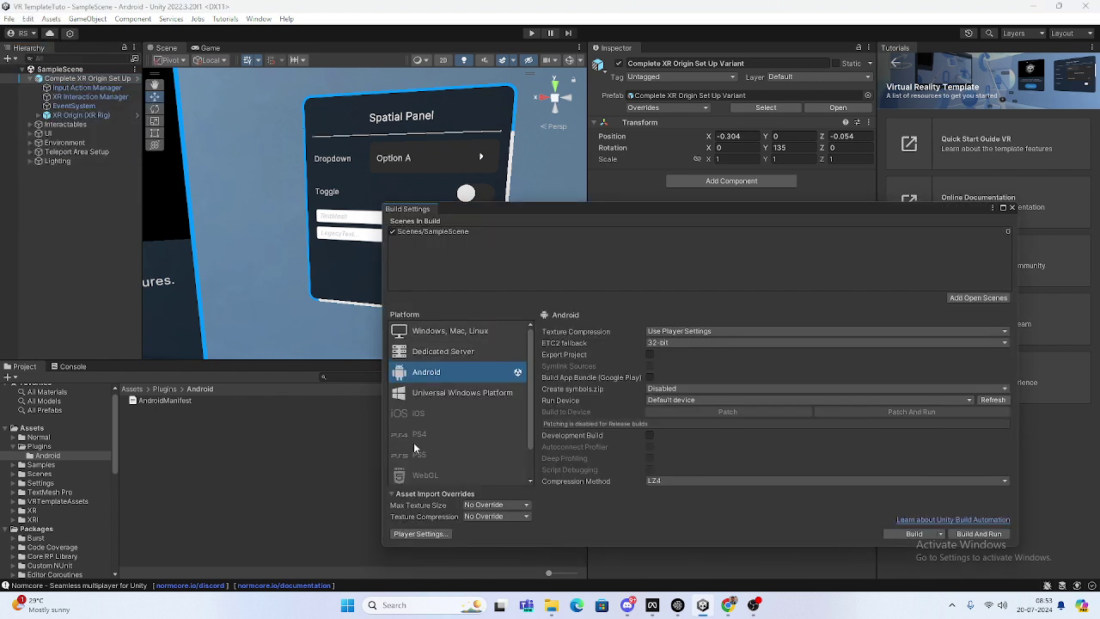
left_click(421, 532)
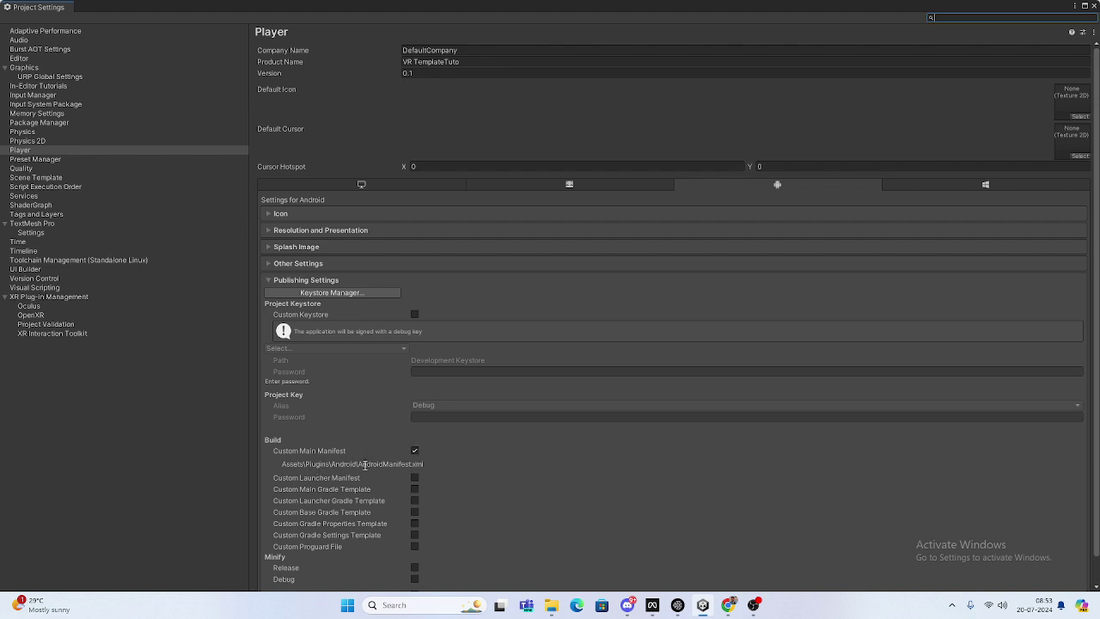
left_click_drag(361, 464, 423, 464)
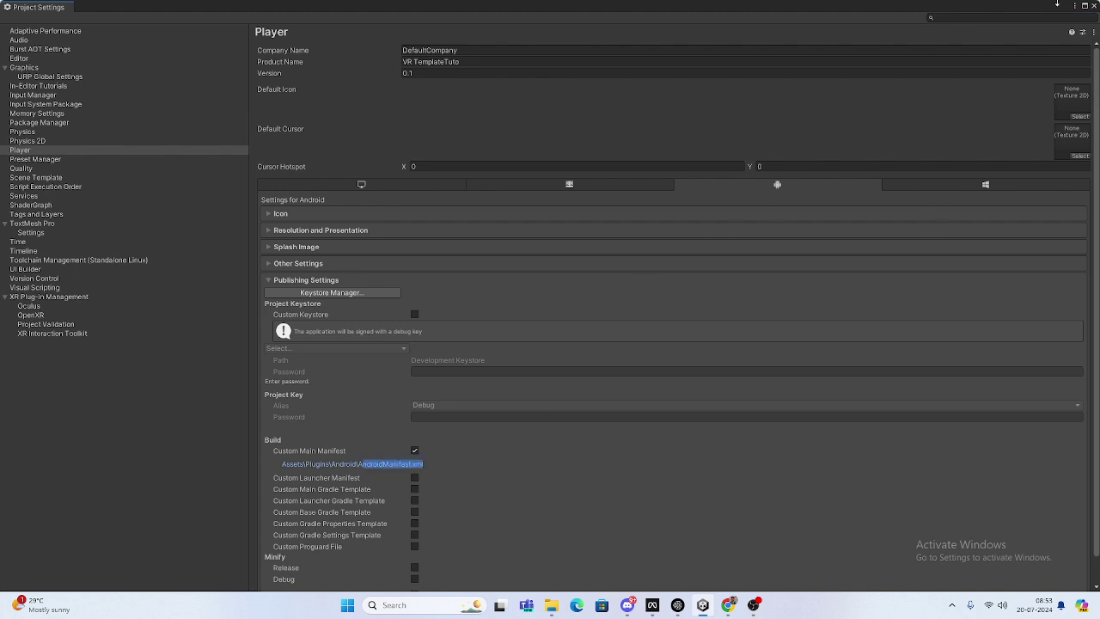
left_click(1095, 6)
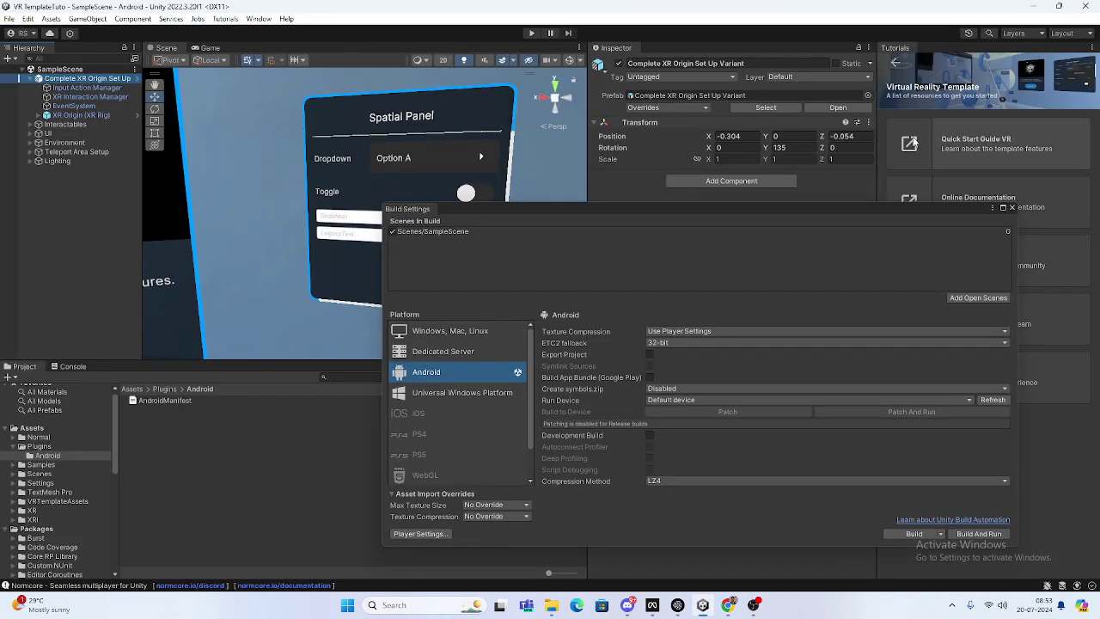
left_click(1011, 208)
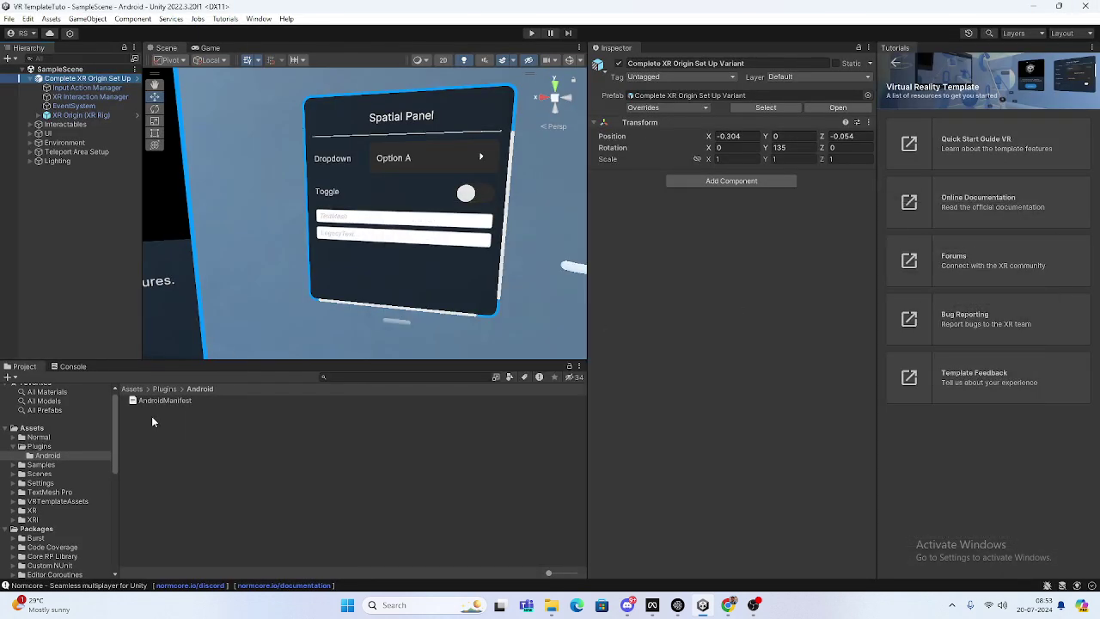
Open AndroidManifest from Plugins/Android and highlight its overlay_keyboard uses-feature line and the UnityActivity and focusaware meta-data lines.
left_click(56, 456)
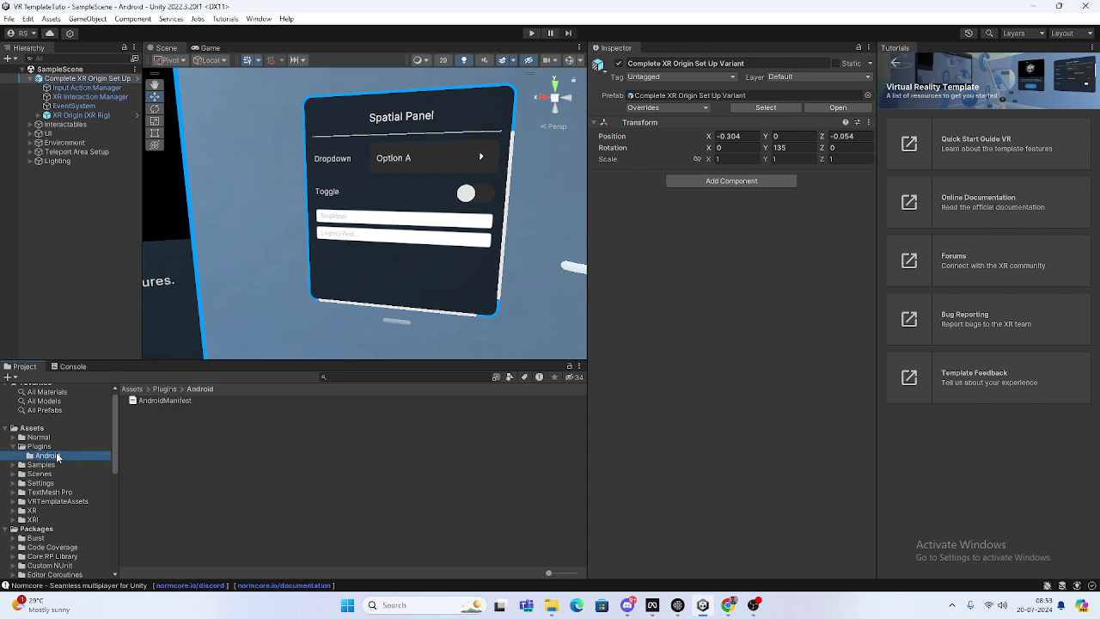
left_click(151, 401)
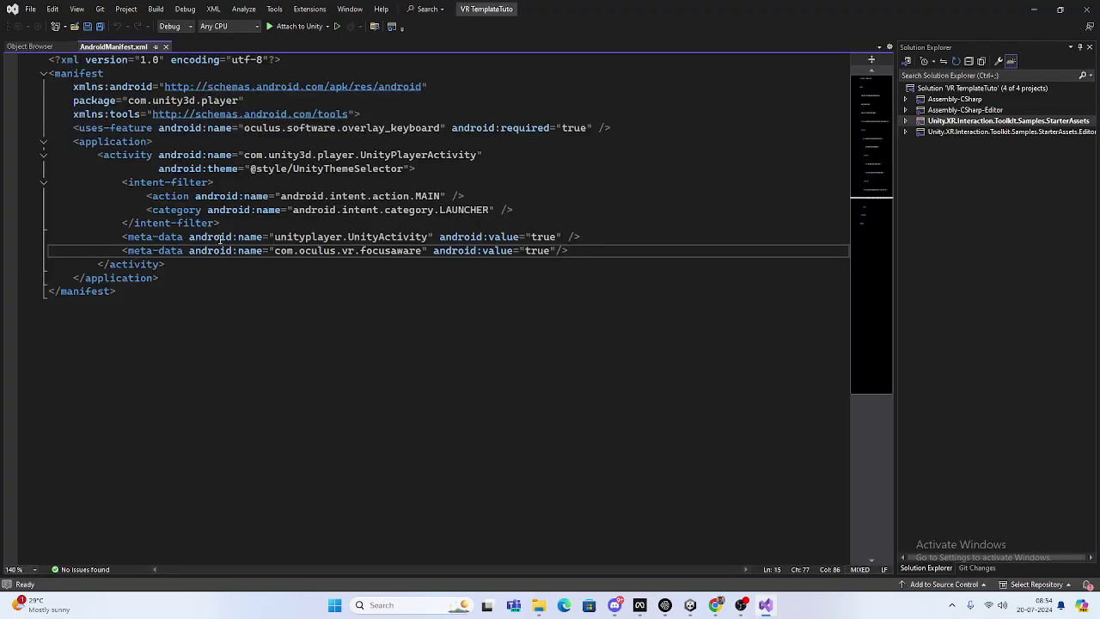
left_click(80, 139)
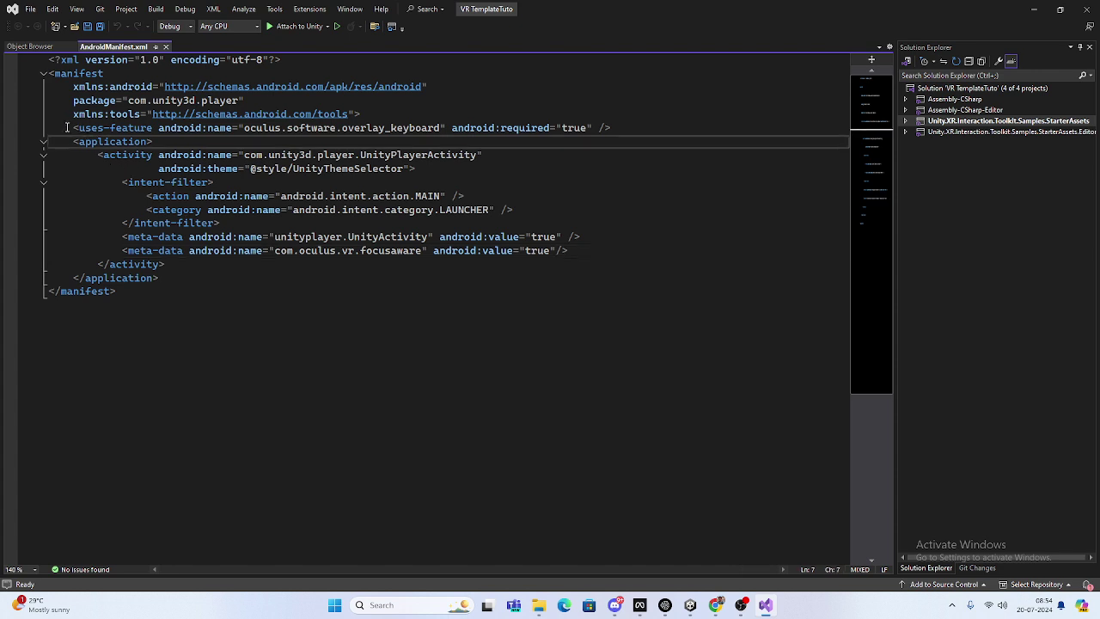
left_click_drag(73, 128, 615, 128)
left_click(249, 128)
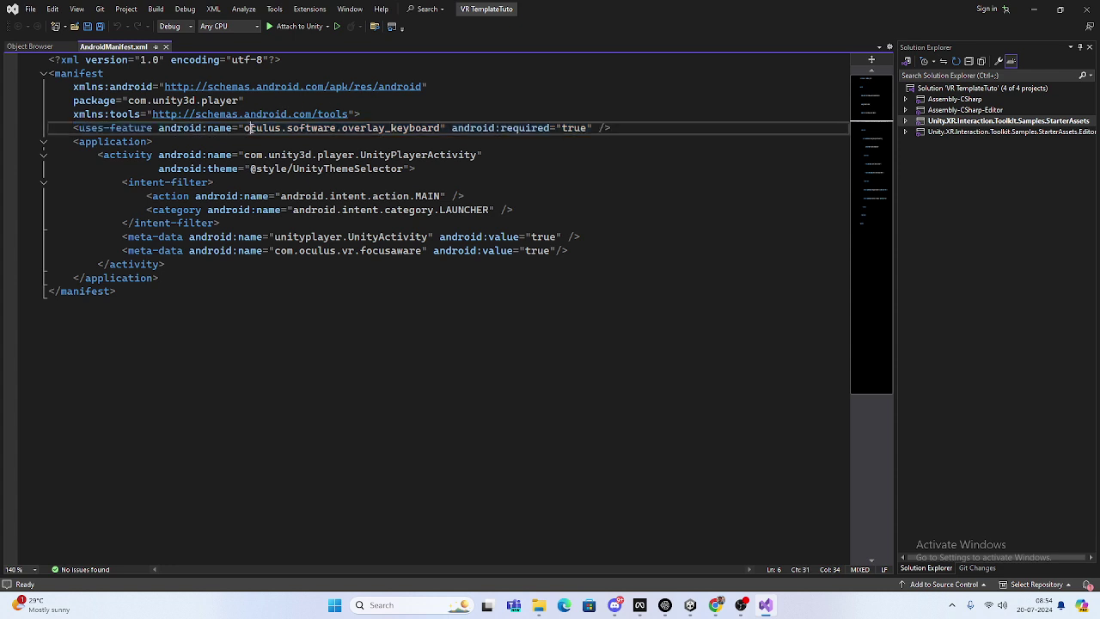
left_click_drag(246, 128, 74, 127)
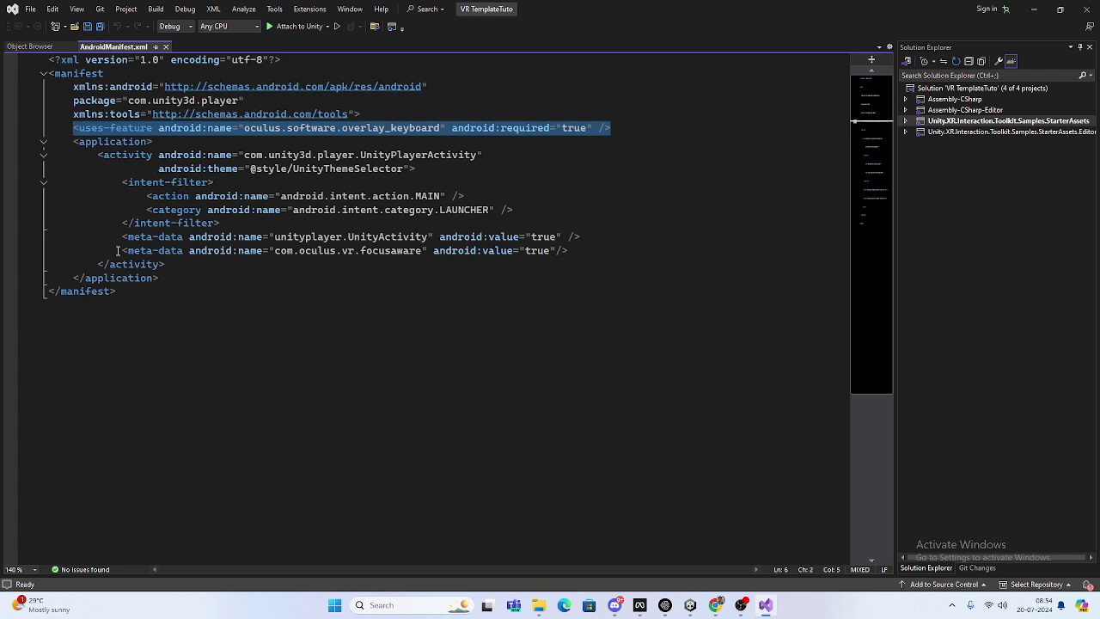
left_click_drag(117, 237, 573, 253)
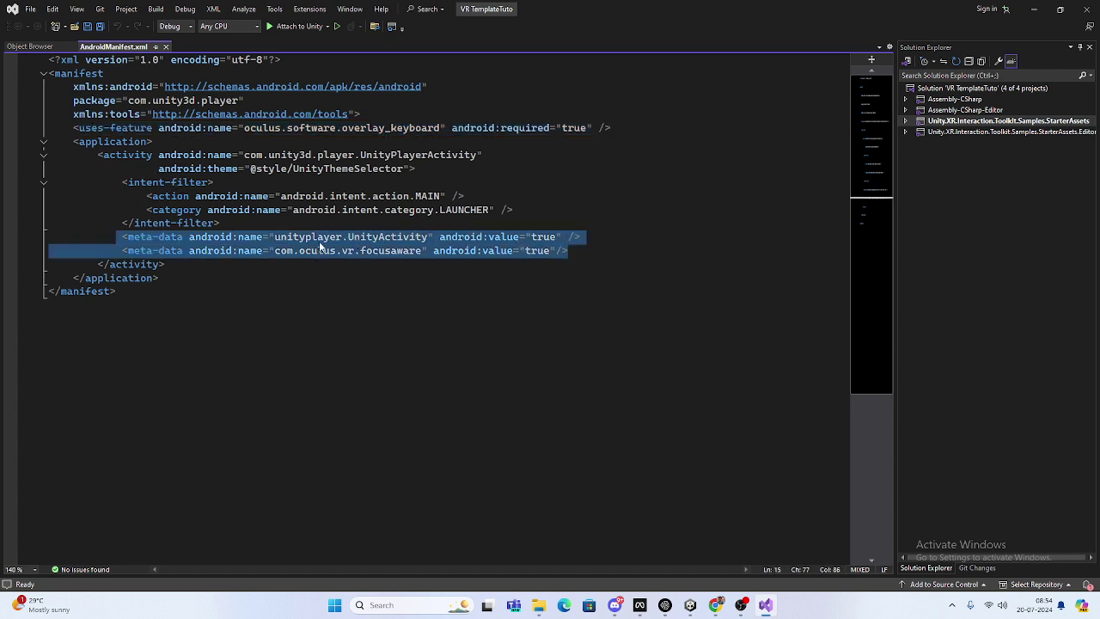
Highlight the UnityActivity and focusaware meta-data lines one at a time, and the block from the uses-feature line to the closing activity tag at a larger text size.
left_click(160, 225)
left_click_drag(121, 238, 615, 241)
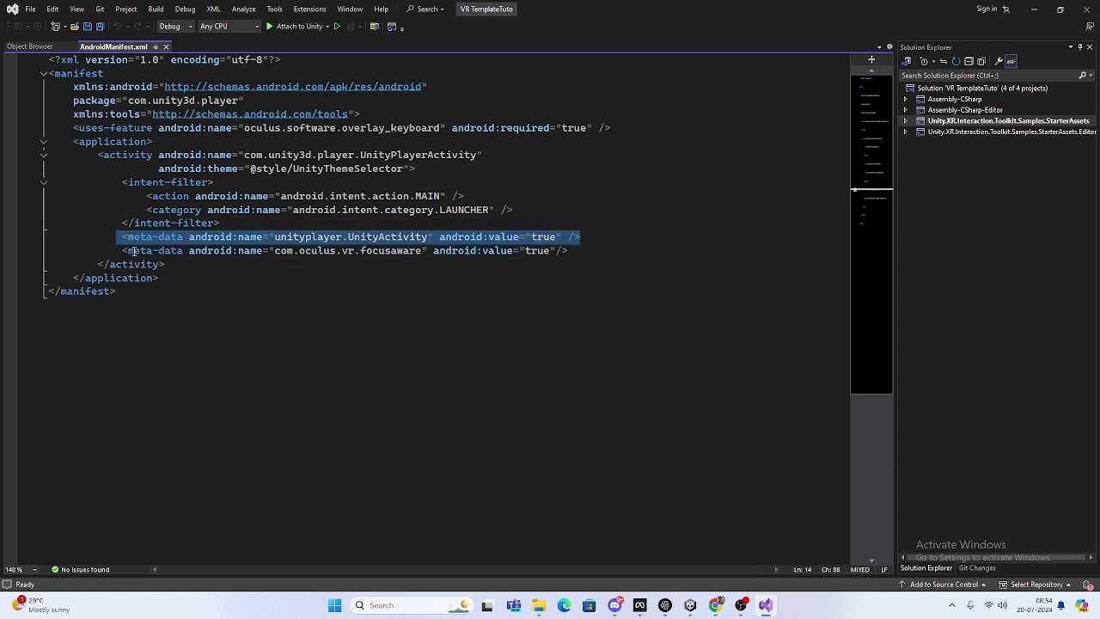
left_click_drag(122, 250, 582, 250)
left_click(581, 250)
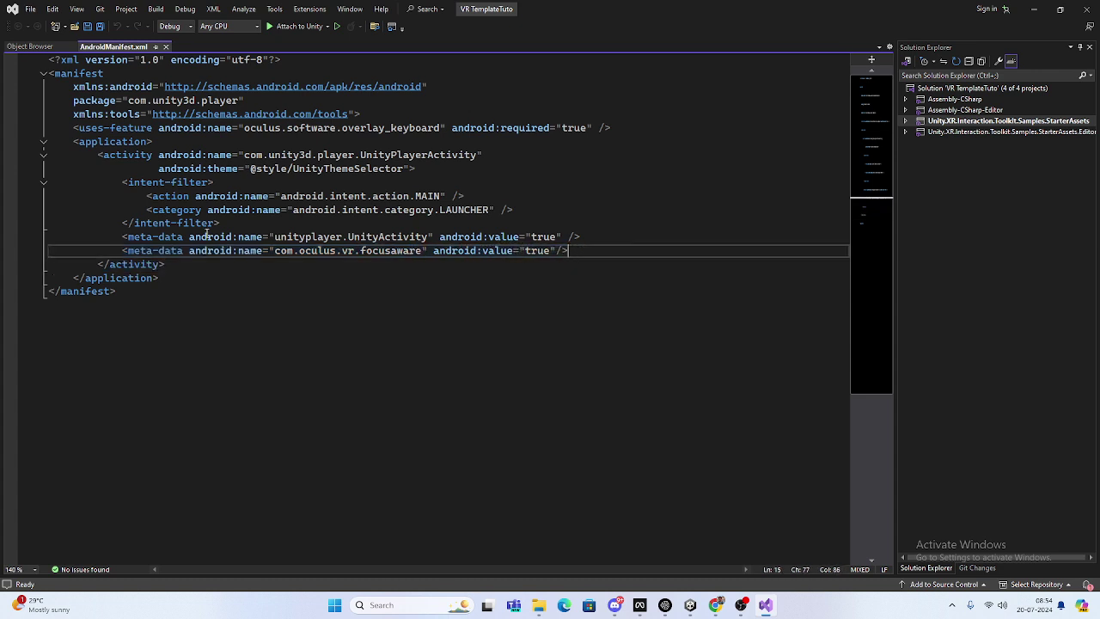
left_click_drag(73, 129, 165, 264)
scroll(234, 292, "up", 3, "ctrl")
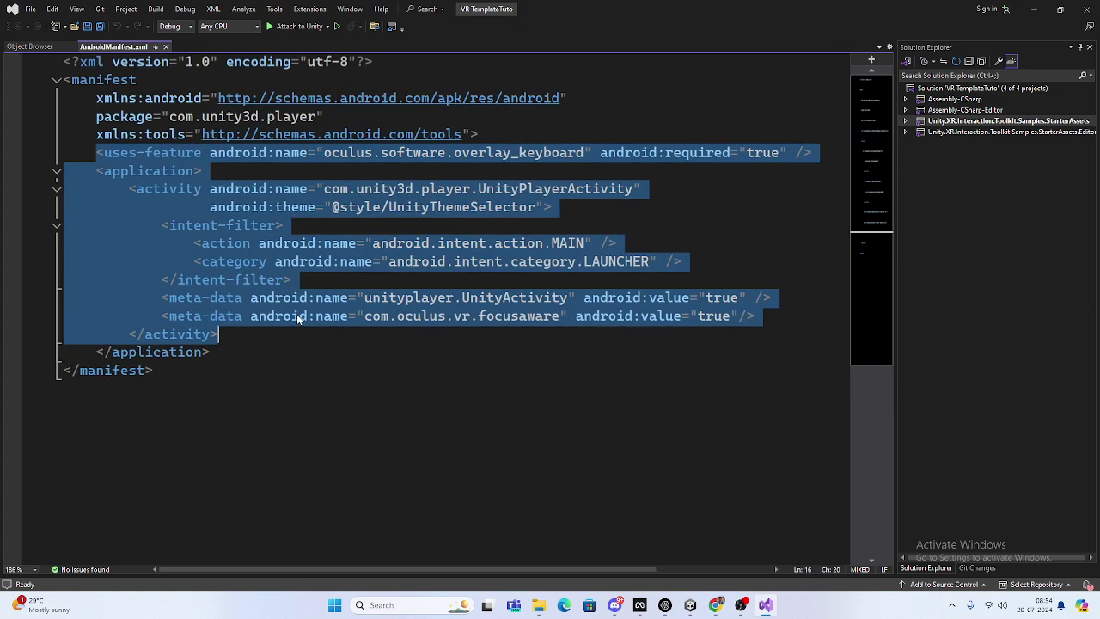
left_click(300, 344)
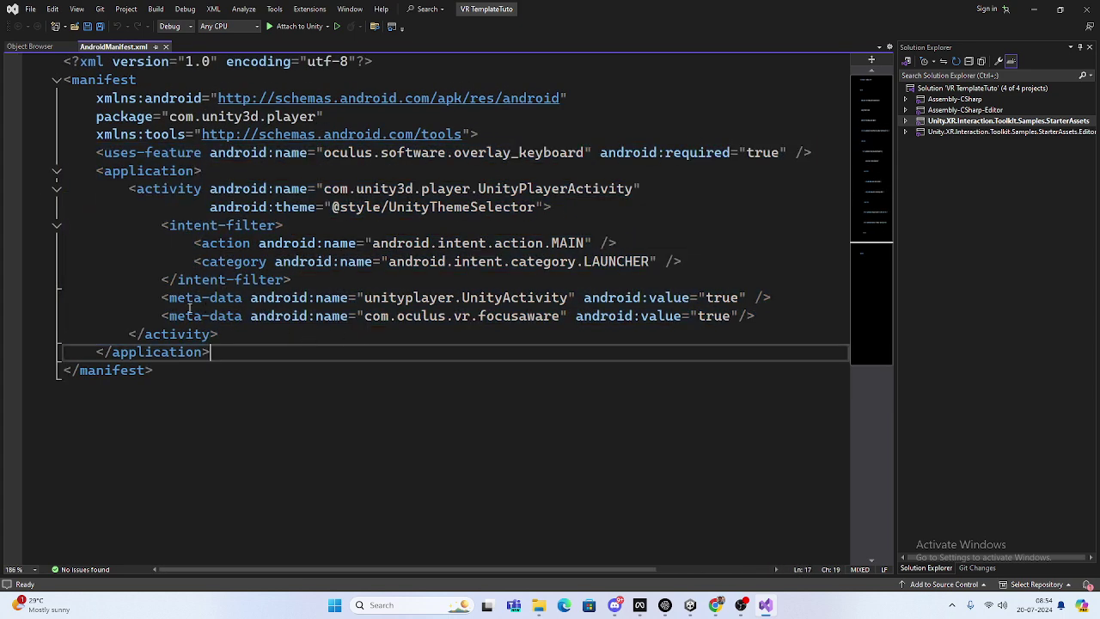
Switch to Unity and view the Spatial Panel together with its surroundings in the scene.
key("alt+Tab")
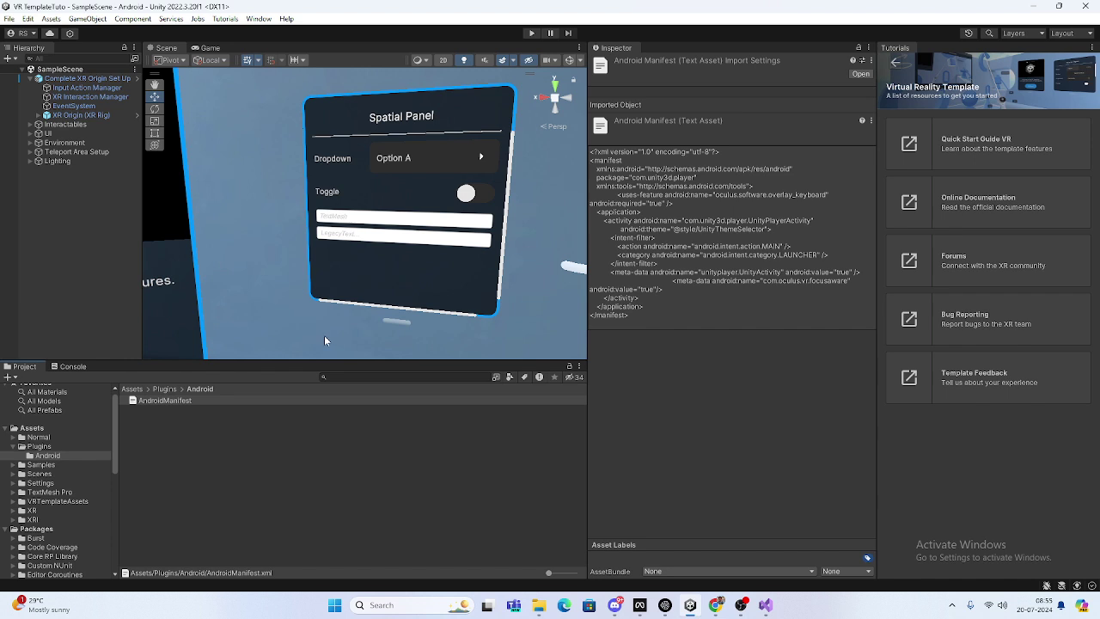
scroll(323, 340, "down", 5)
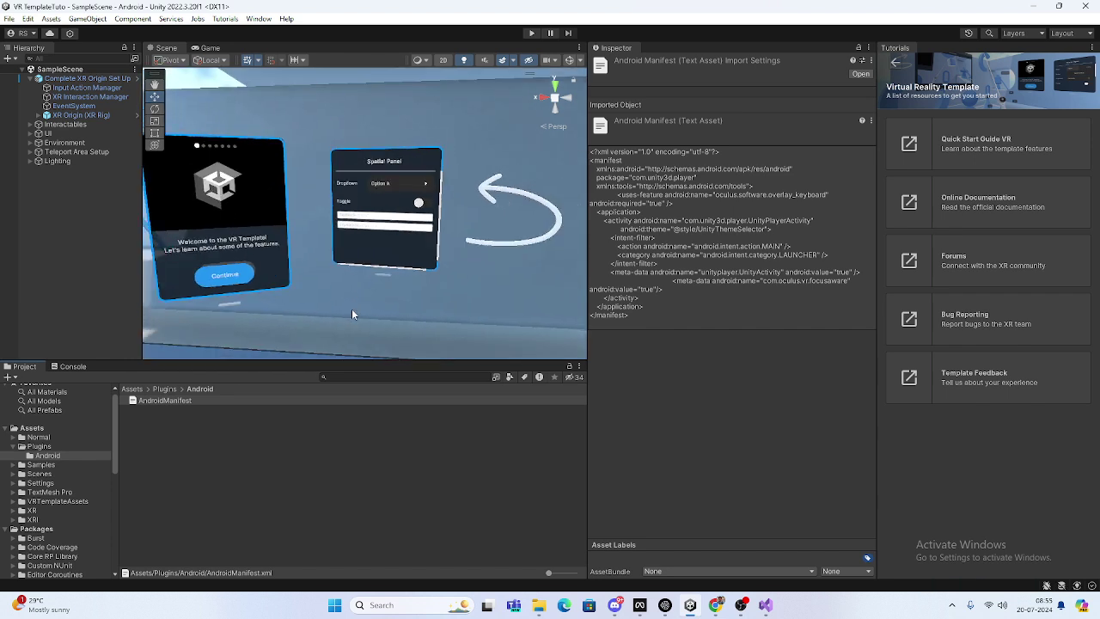